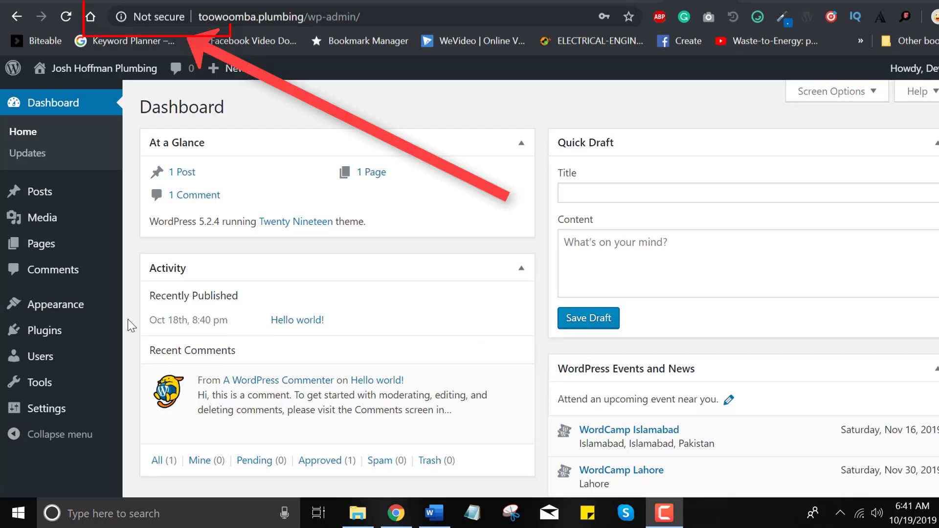
Go to Add New Plugins and search the directory for 'really simple ssl'
{"action": "left_click", "coordinate": [84, 334]}
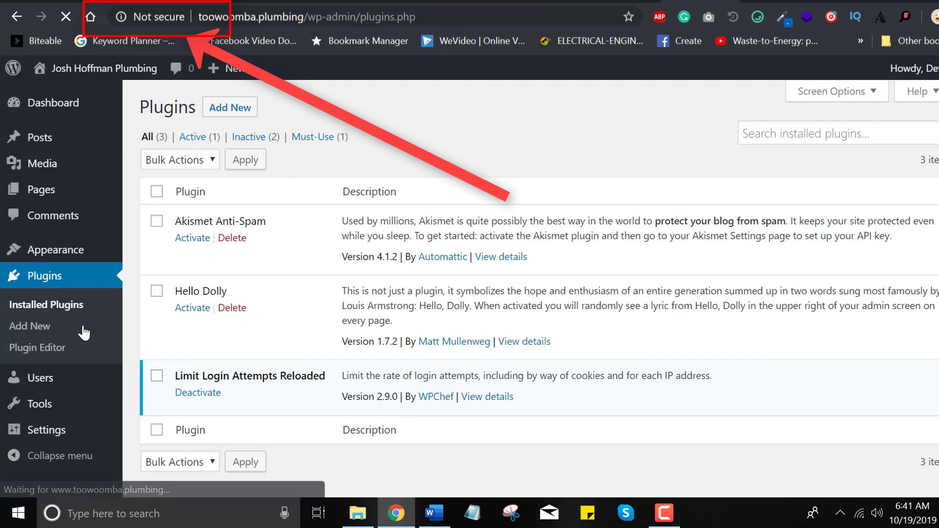
{"action": "left_click", "coordinate": [234, 104]}
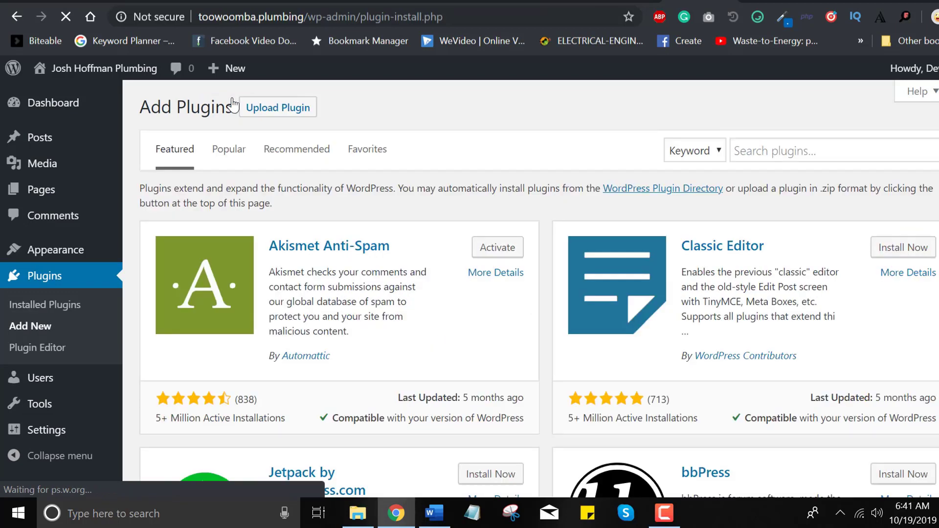
{"action": "left_click", "coordinate": [794, 155]}
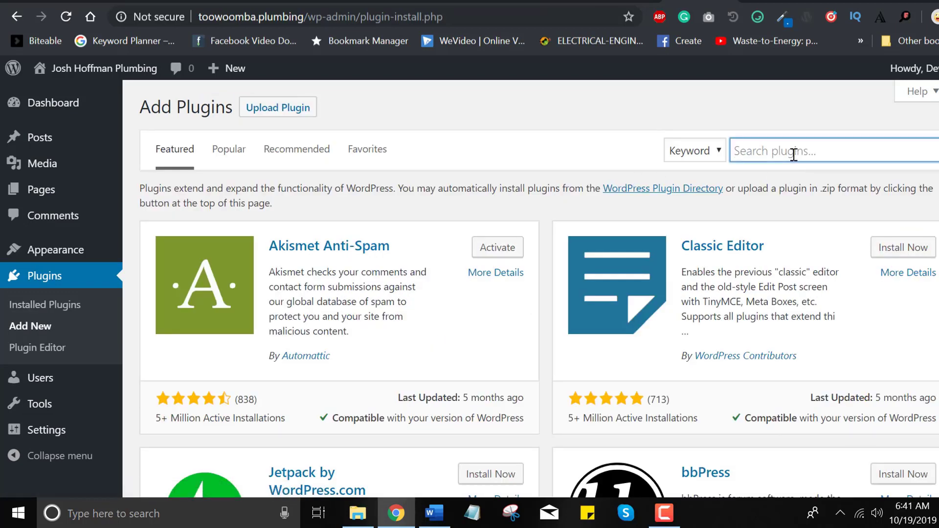
{"action": "type", "text": "really s"}
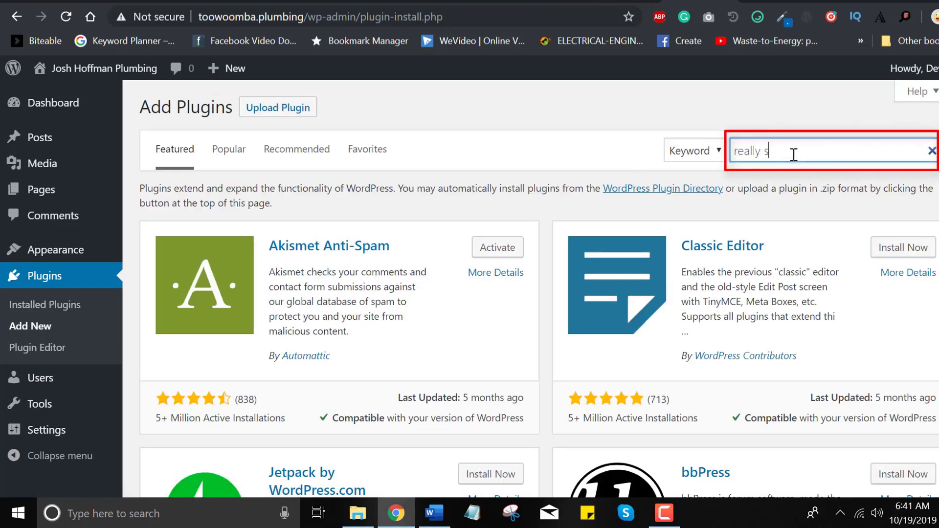
{"action": "type", "text": "im"}
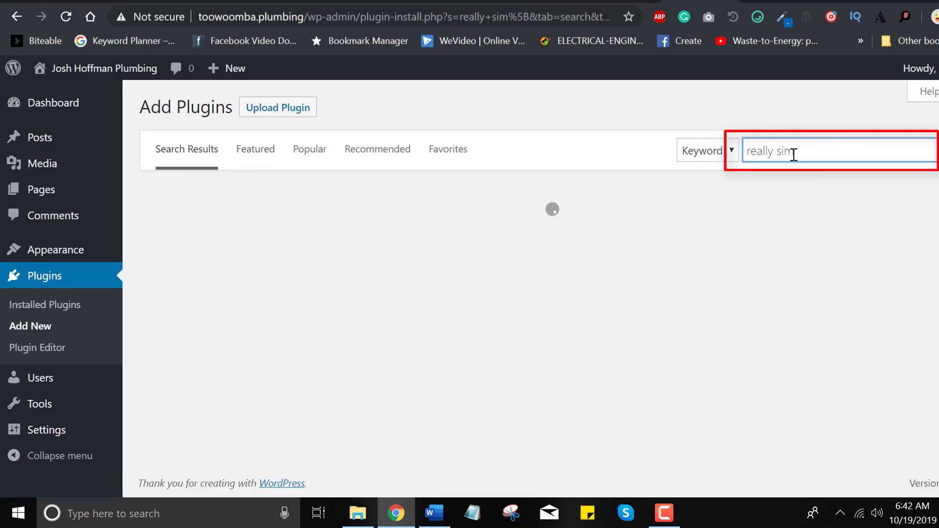
{"action": "type", "text": "ple s"}
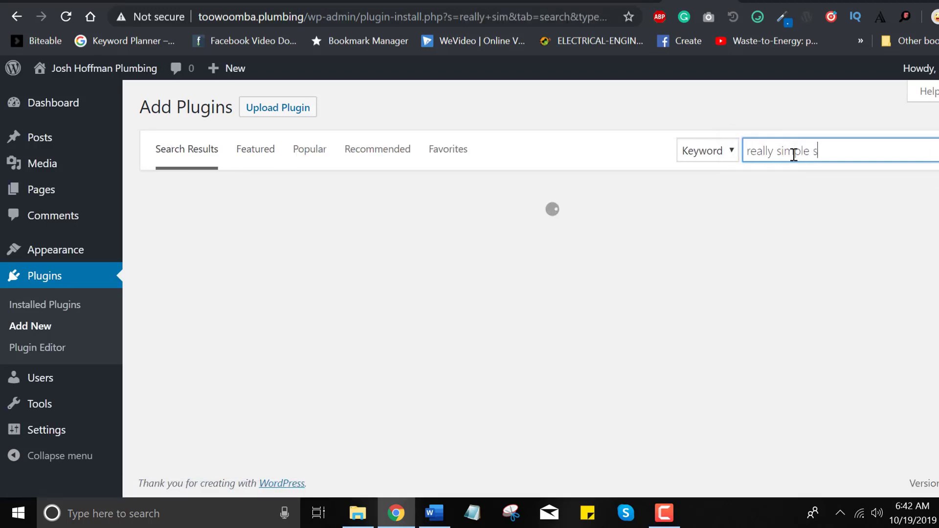
{"action": "type", "text": "sl"}
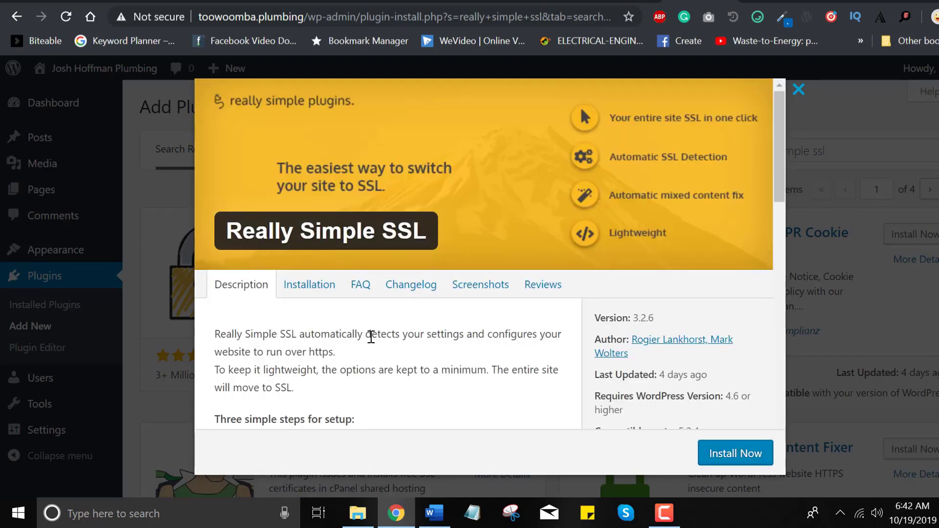
{"action": "scroll", "coordinate": [429, 351], "scroll_direction": "down", "scroll_amount": 2}
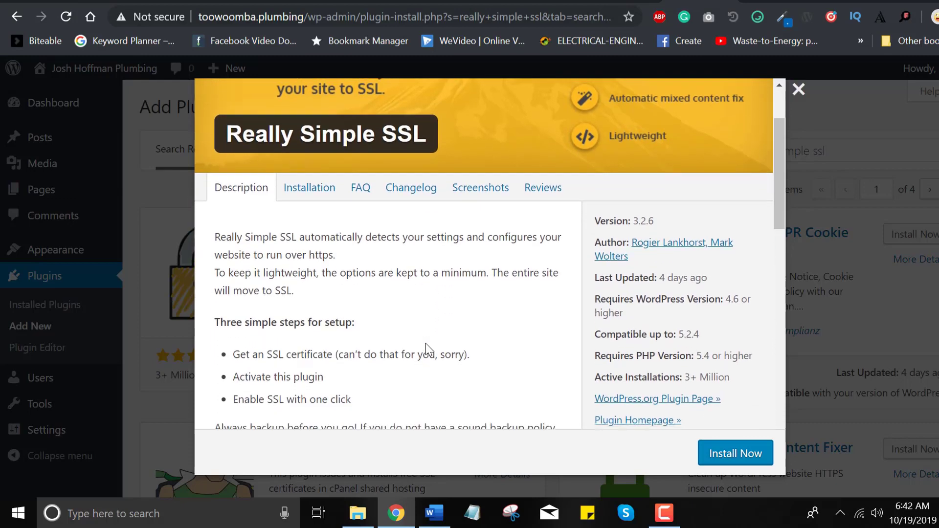
Install the Really Simple SSL plugin from its details window and activate it
{"action": "left_click", "coordinate": [311, 289]}
{"action": "left_click", "coordinate": [737, 453]}
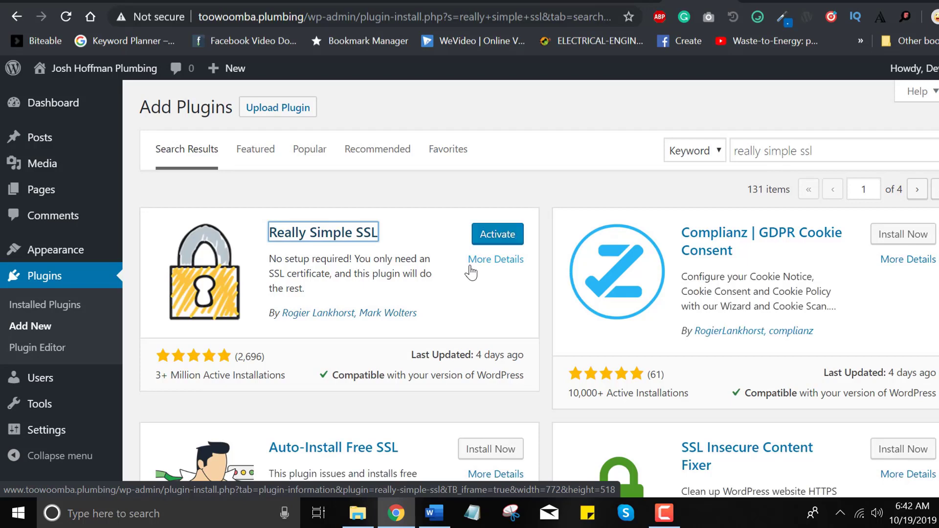
{"action": "left_click", "coordinate": [497, 235]}
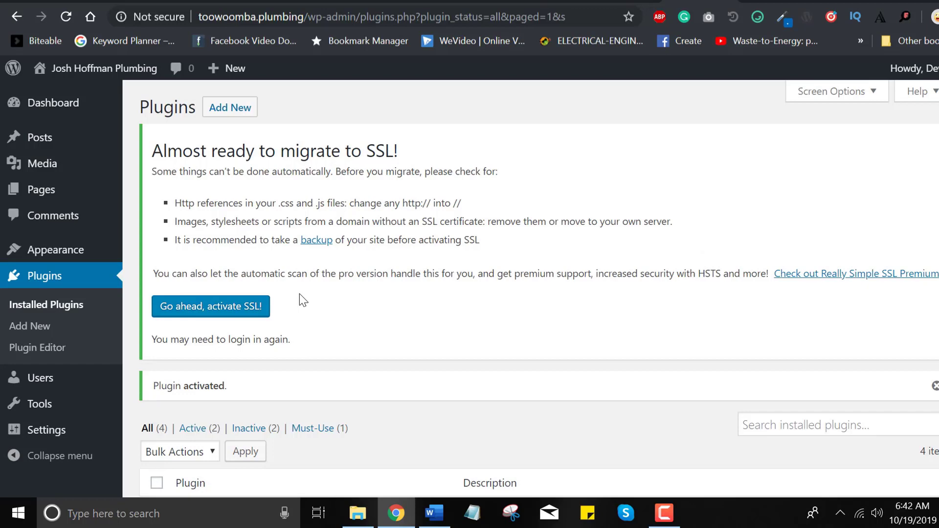
Activate SSL for the whole site and go to the Settings > SSL page
{"action": "left_click", "coordinate": [248, 311]}
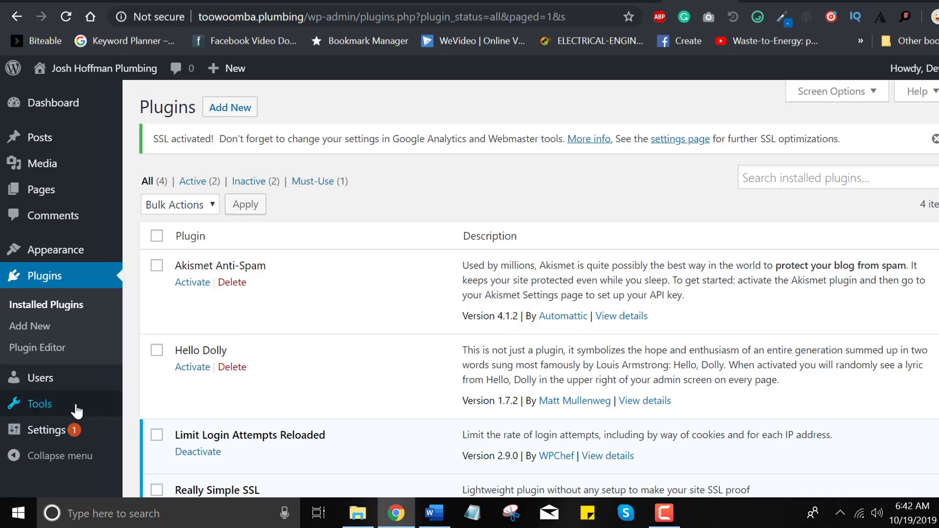
{"action": "mouse_move", "coordinate": [45, 430]}
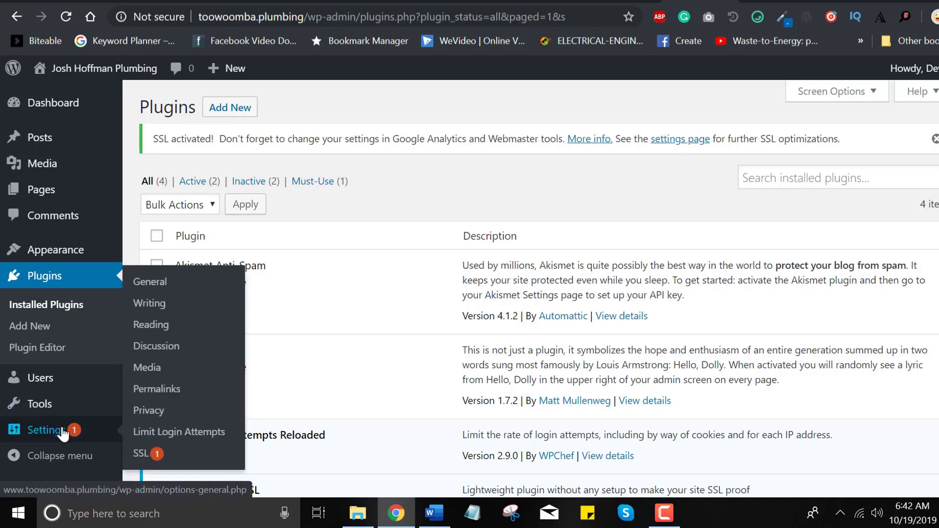
{"action": "left_click", "coordinate": [143, 457]}
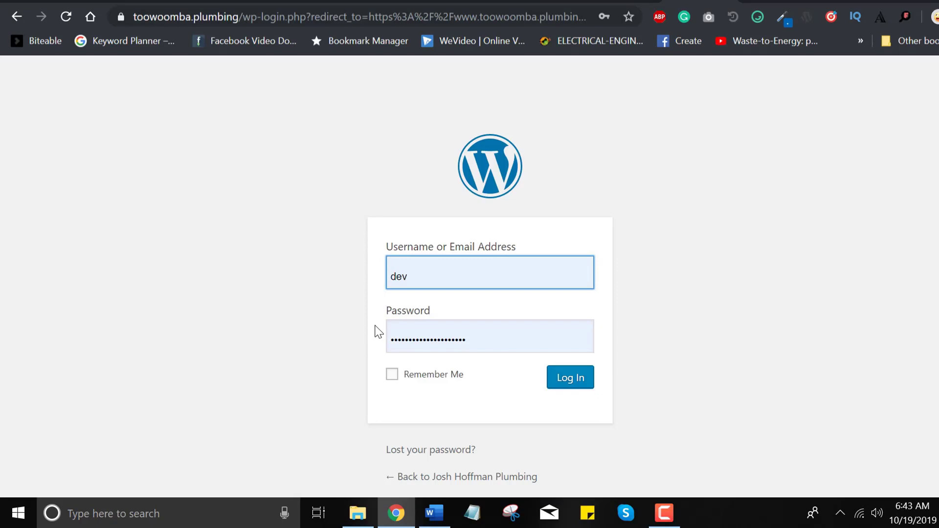
Log back in over HTTPS and review the mixed content fixer warning under Detected setup
{"action": "left_click", "coordinate": [568, 381]}
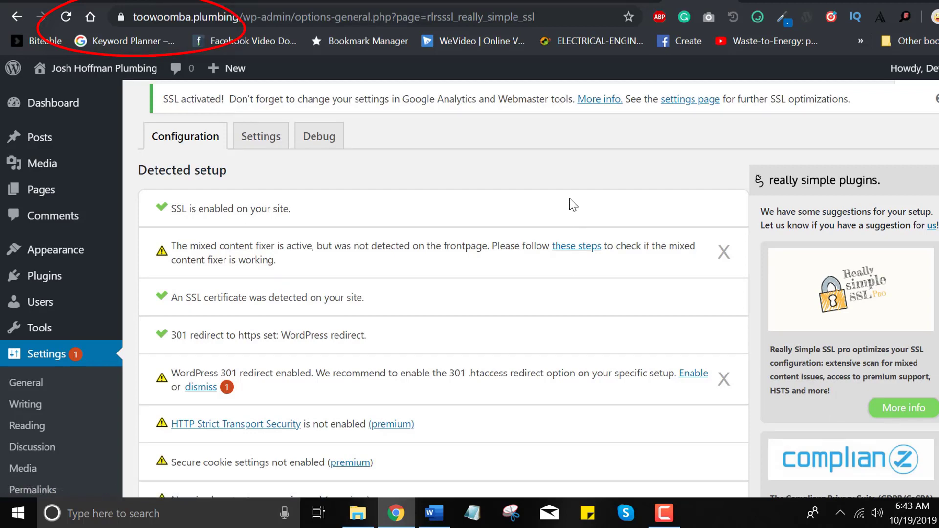
{"action": "triple_click", "coordinate": [340, 246]}
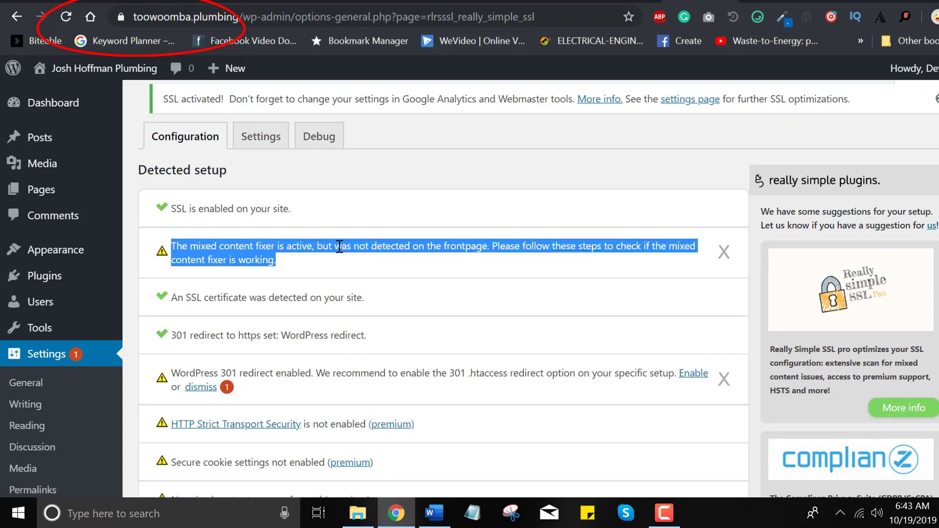
{"action": "left_click", "coordinate": [488, 199]}
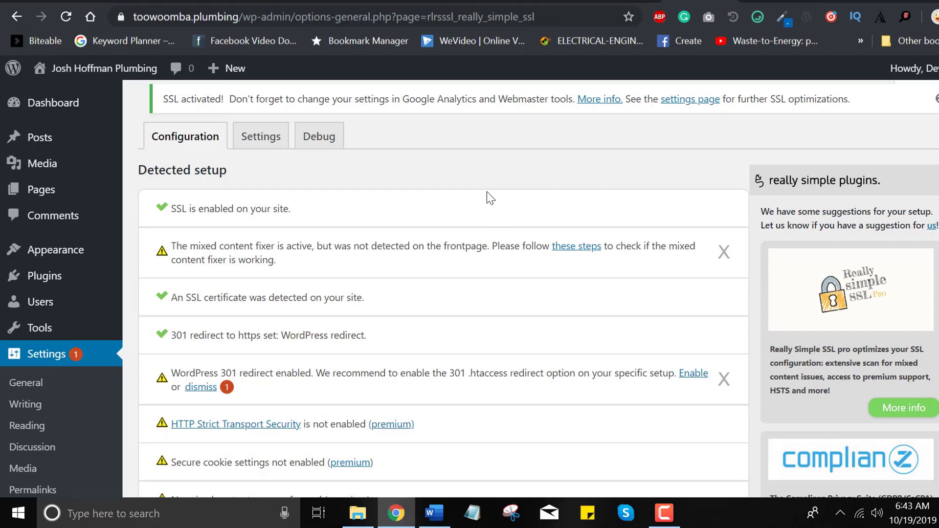
{"action": "scroll", "coordinate": [488, 198], "scroll_direction": "down", "scroll_amount": 1}
{"action": "scroll", "coordinate": [489, 198], "scroll_direction": "down", "scroll_amount": 2}
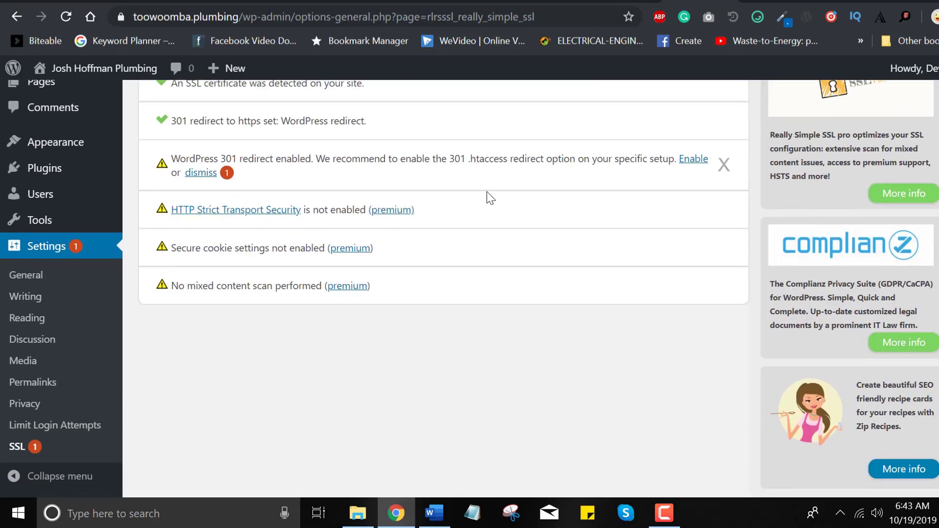
{"action": "scroll", "coordinate": [489, 198], "scroll_direction": "up", "scroll_amount": 2}
{"action": "scroll", "coordinate": [488, 198], "scroll_direction": "up", "scroll_amount": 1}
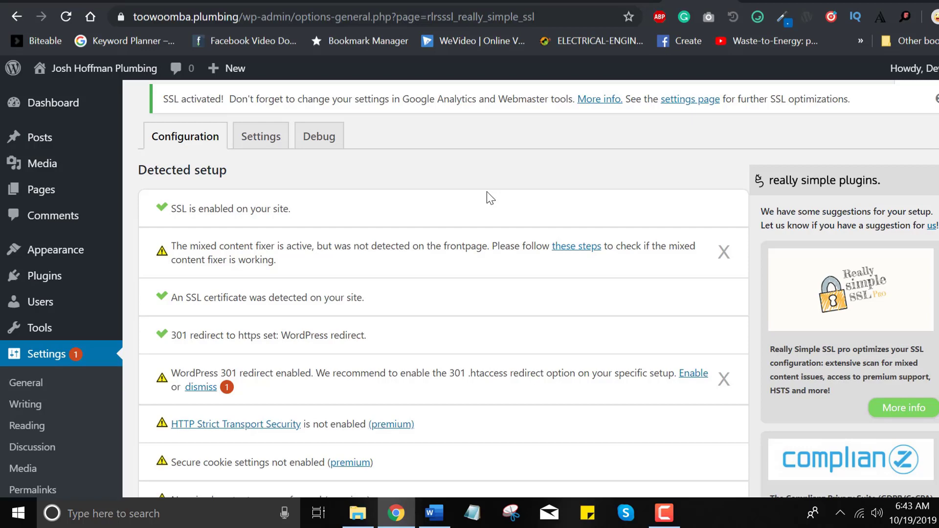
Review the 301 .htaccess redirect option and its regain-access guide, then save the SSL settings
{"action": "left_click", "coordinate": [693, 375]}
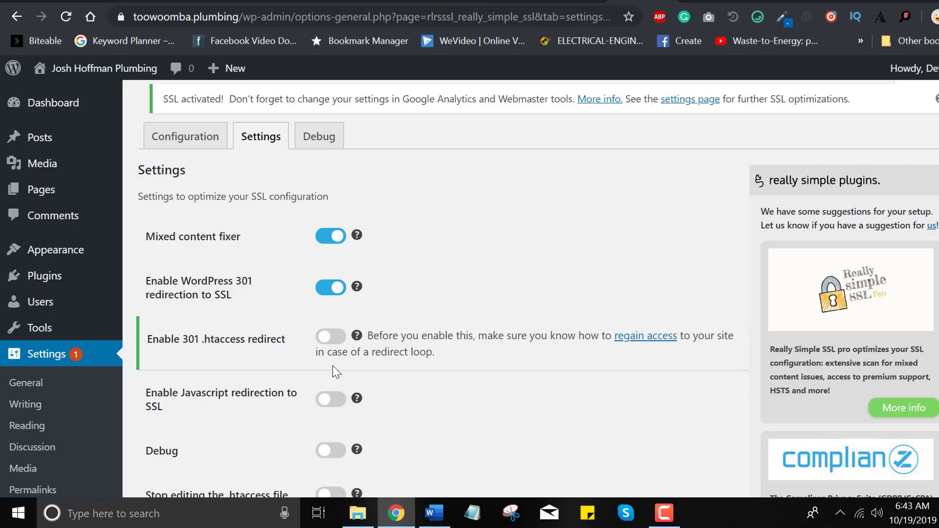
{"action": "mouse_move", "coordinate": [356, 336]}
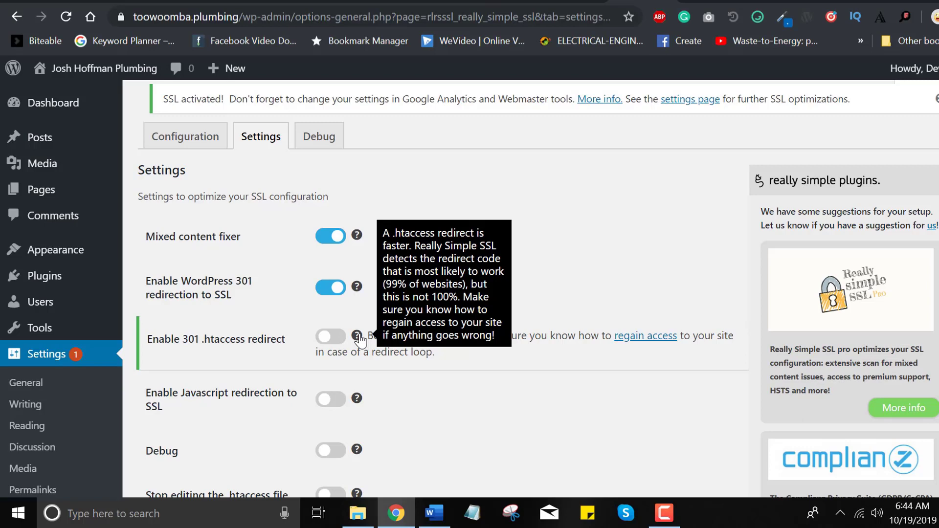
{"action": "left_click", "coordinate": [332, 339]}
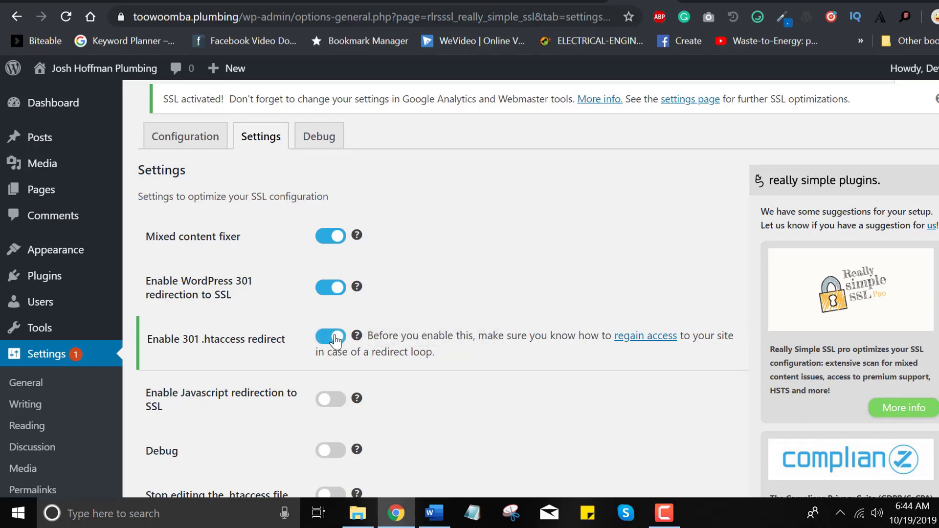
{"action": "left_click", "coordinate": [632, 339]}
{"action": "key", "text": "alt+Left"}
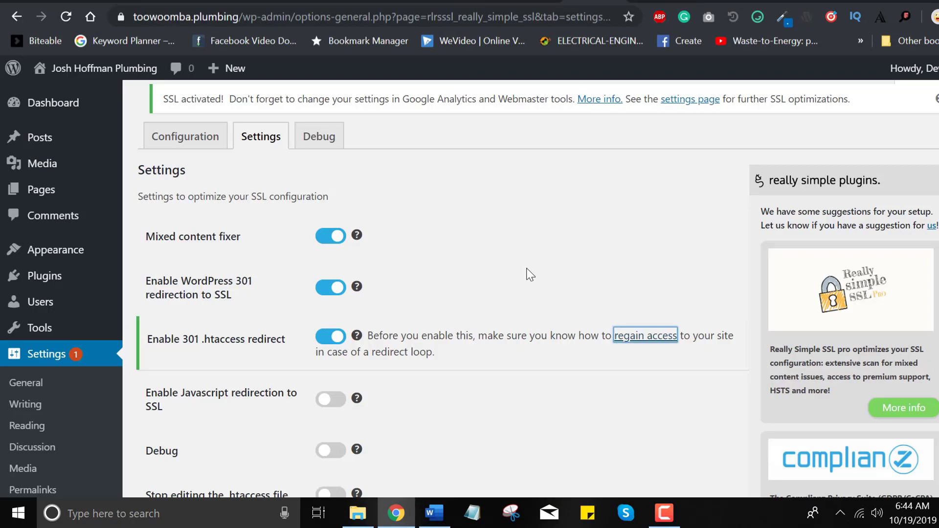
{"action": "scroll", "coordinate": [455, 267], "scroll_direction": "down", "scroll_amount": 2}
{"action": "scroll", "coordinate": [455, 266], "scroll_direction": "down", "scroll_amount": 2}
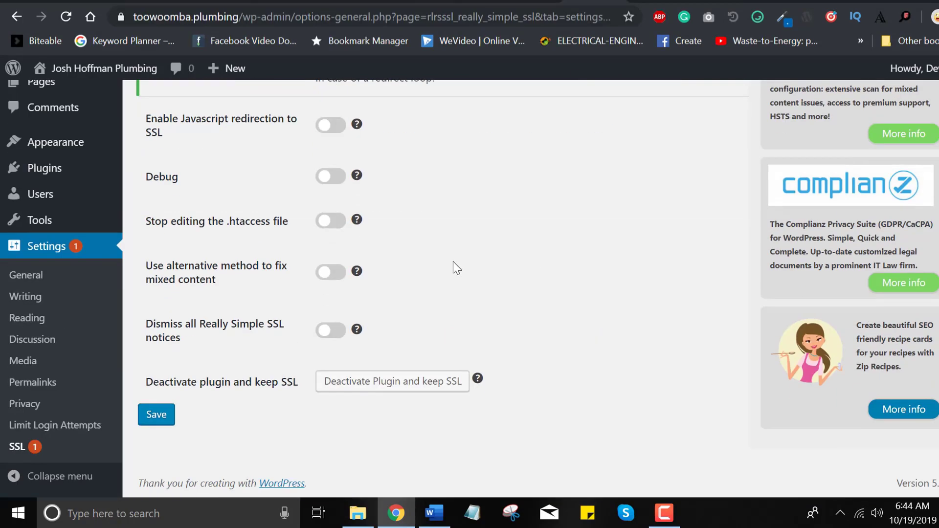
{"action": "left_click", "coordinate": [158, 418]}
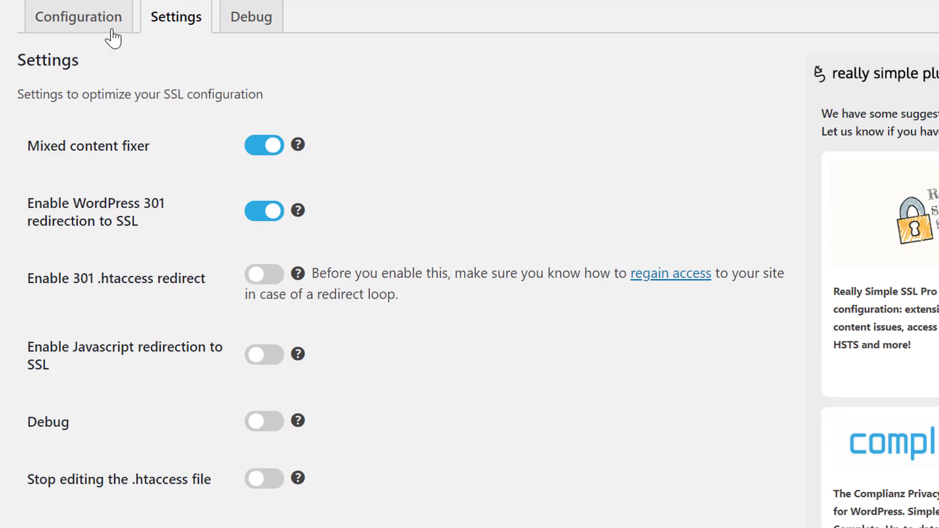
Return to the detected setup checks and close the browser's site security information popup
{"action": "left_click", "coordinate": [77, 27]}
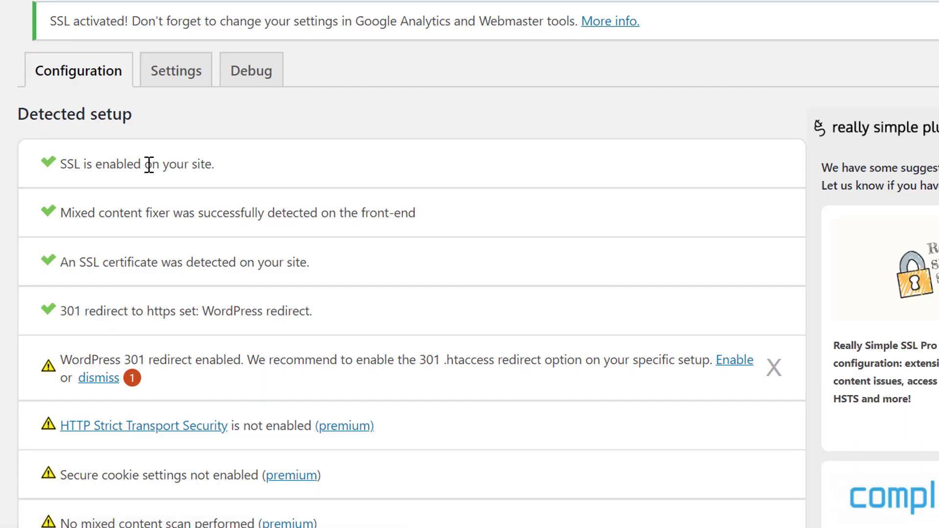
{"action": "triple_click", "coordinate": [150, 164]}
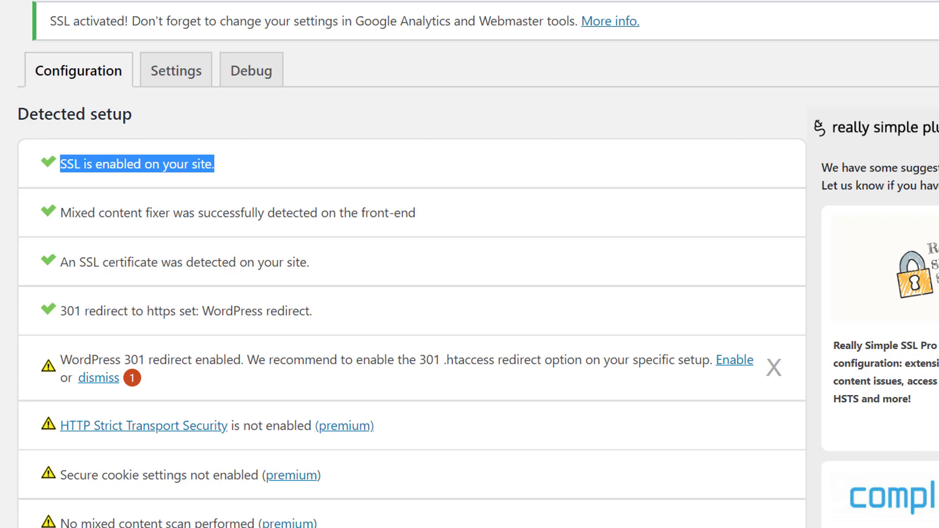
{"action": "left_click", "coordinate": [6, 1]}
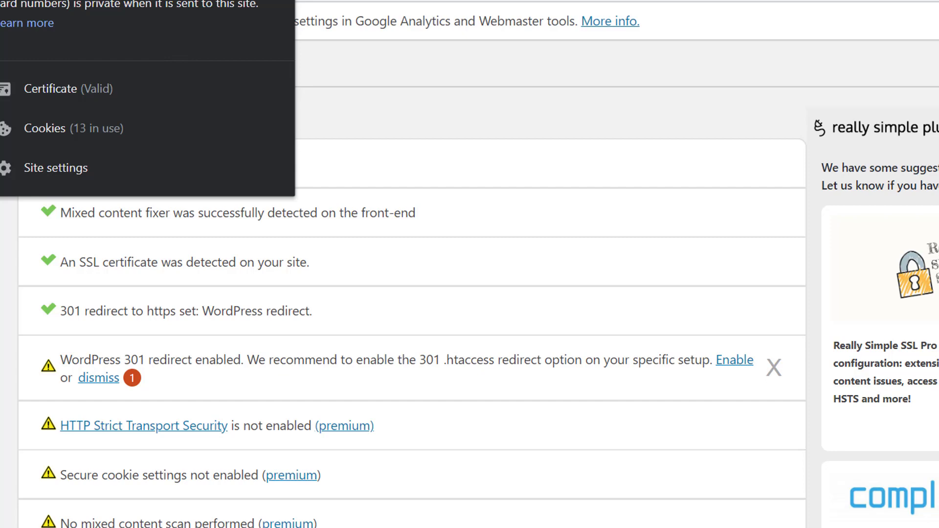
{"action": "left_click", "coordinate": [399, 64]}
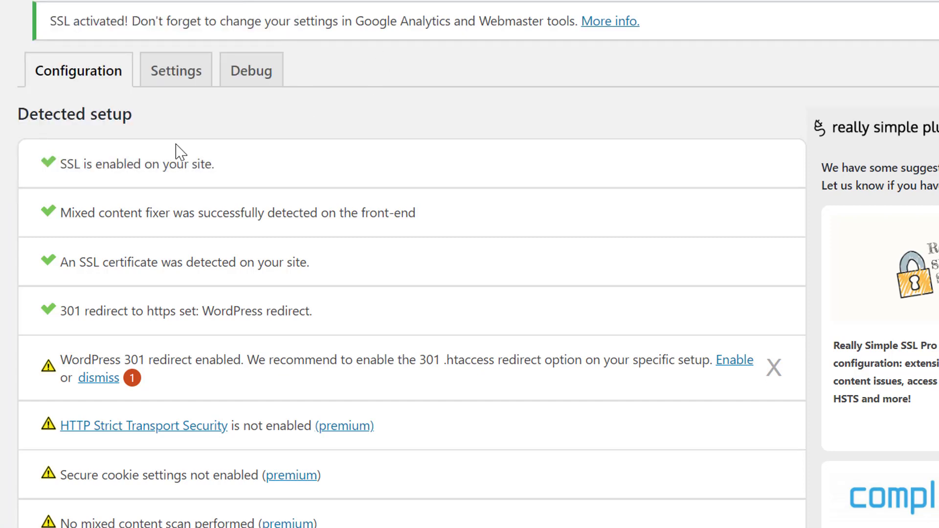
Review the SSL enabled, mixed content fixer, certificate detected and 301 redirect checks
{"action": "triple_click", "coordinate": [142, 163]}
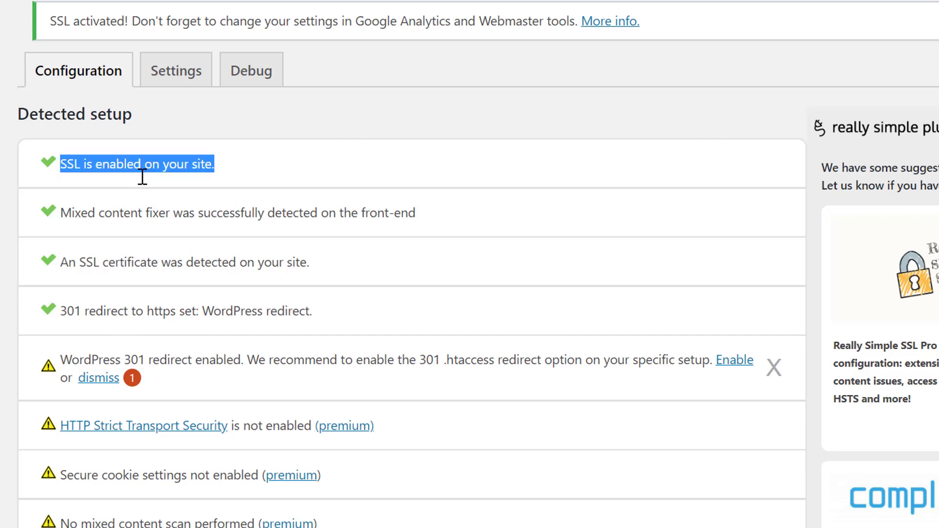
{"action": "triple_click", "coordinate": [150, 212]}
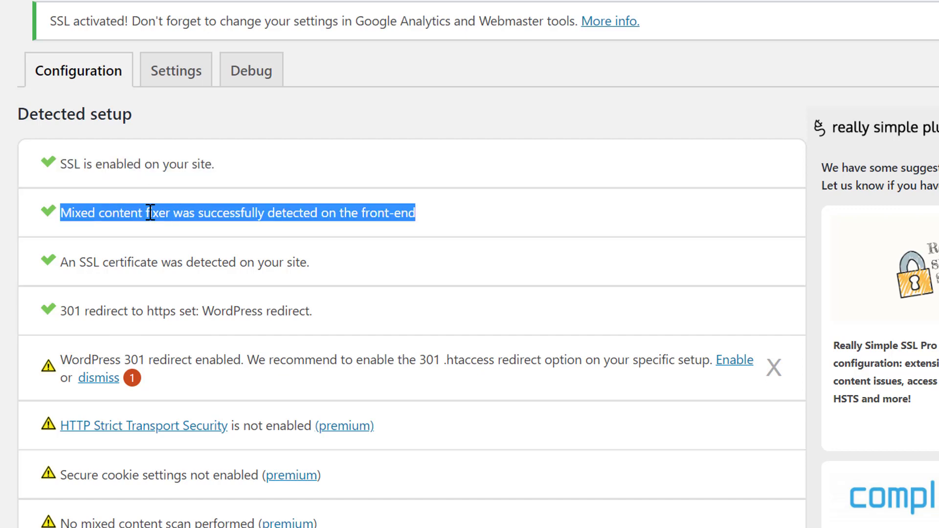
{"action": "triple_click", "coordinate": [149, 260]}
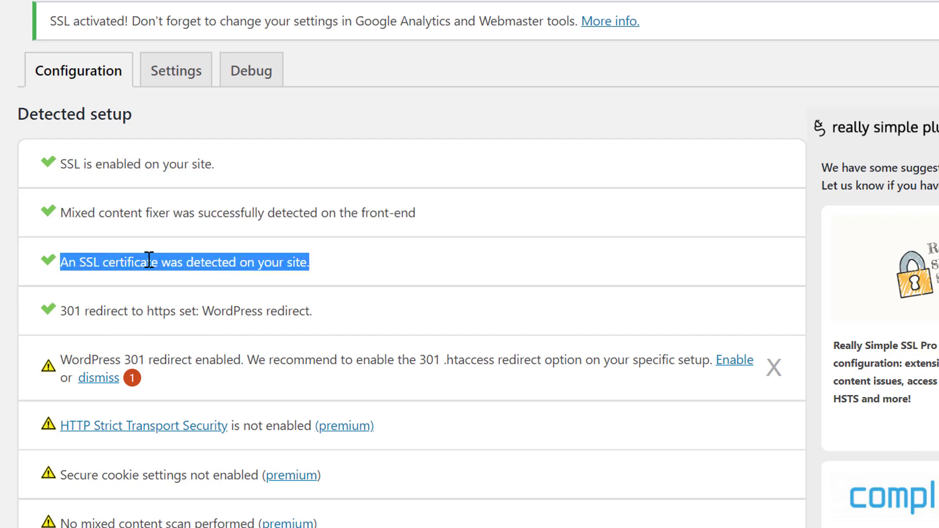
{"action": "triple_click", "coordinate": [156, 311]}
{"action": "left_click", "coordinate": [507, 291]}
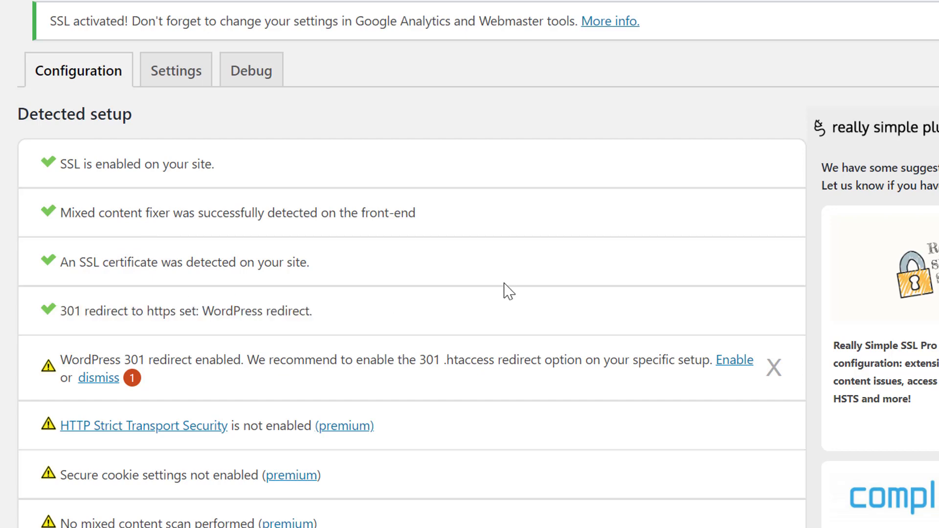
Dismiss the WordPress 301 redirect warning and review the HTTP Strict Transport Security warning
{"action": "left_click", "coordinate": [775, 374]}
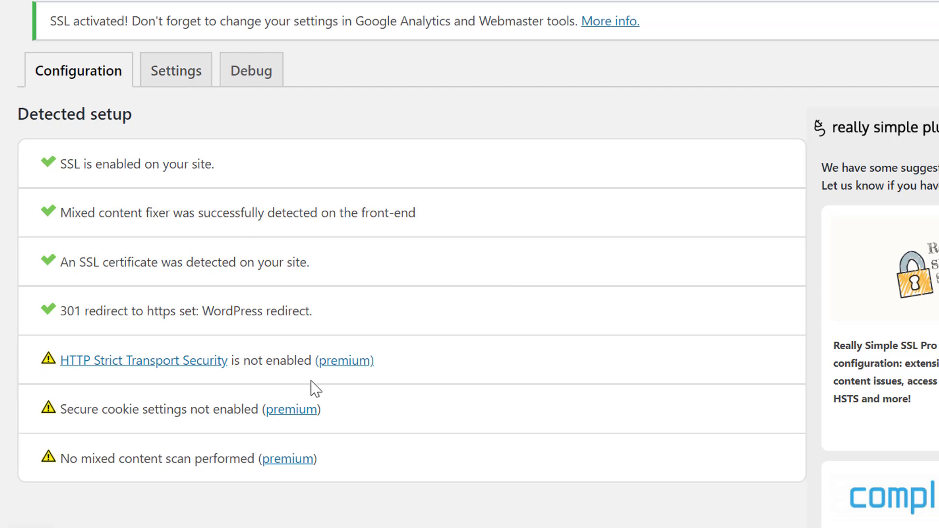
{"action": "triple_click", "coordinate": [289, 361]}
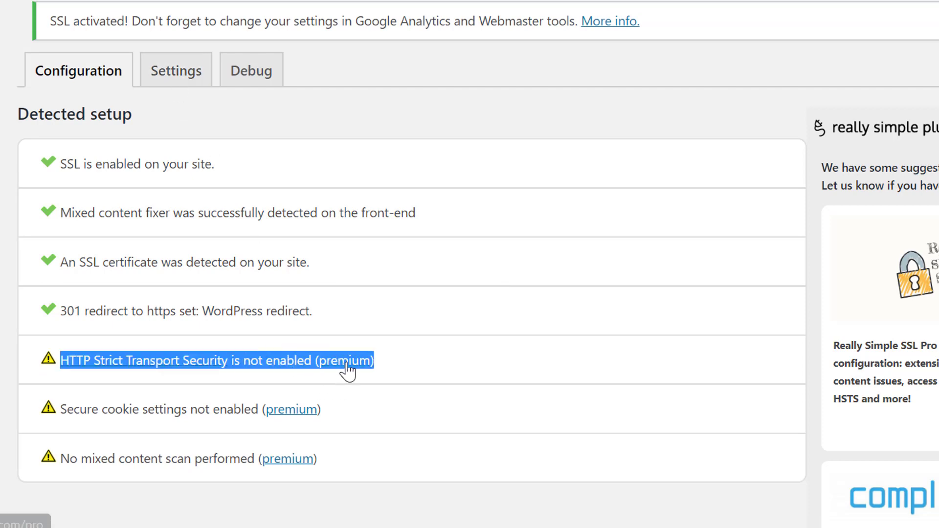
{"action": "left_click", "coordinate": [445, 347]}
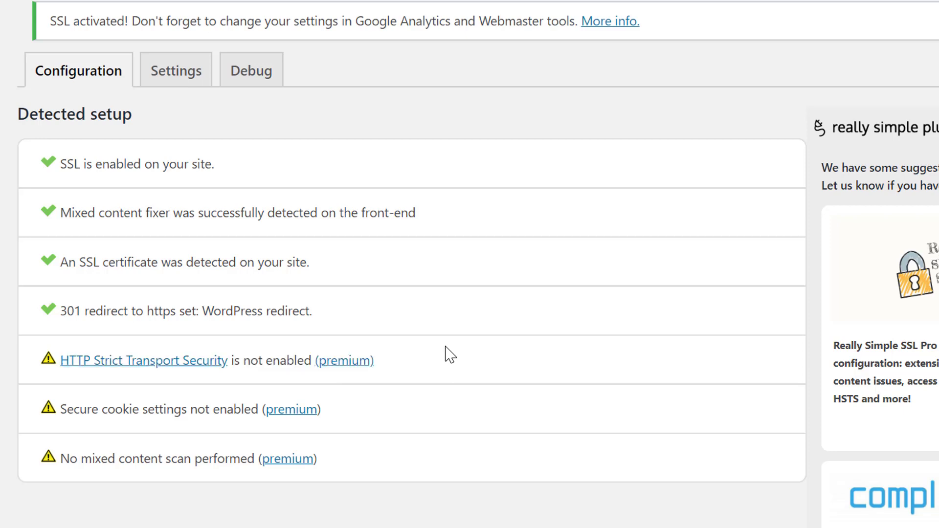
Switch on Enable 301 .htaccess redirect in the Really Simple SSL Settings tab
{"action": "left_click", "coordinate": [177, 81]}
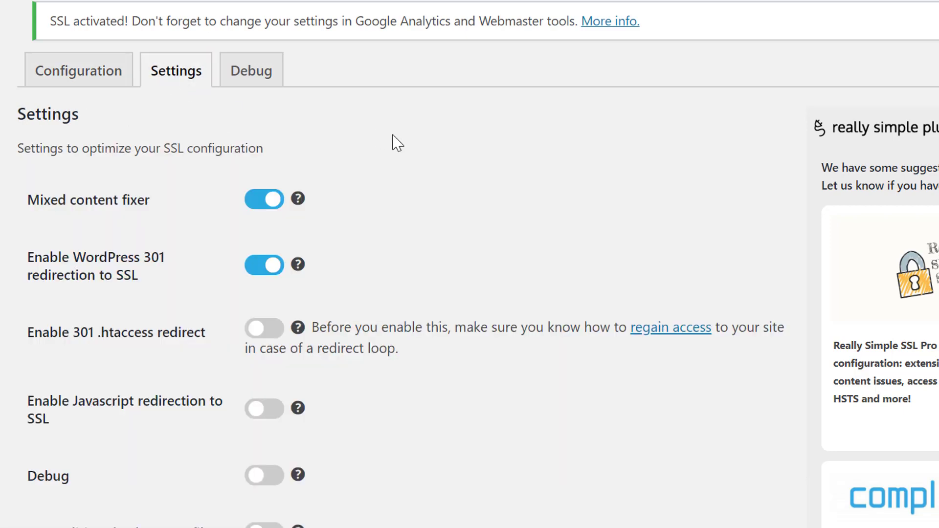
{"action": "scroll", "coordinate": [413, 147], "scroll_direction": "down", "scroll_amount": 3}
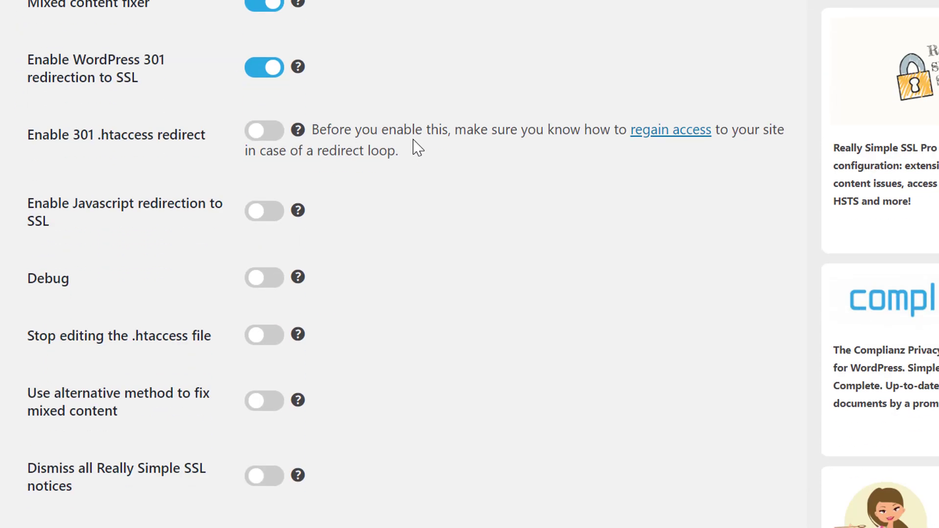
{"action": "scroll", "coordinate": [414, 147], "scroll_direction": "down", "scroll_amount": 1}
{"action": "scroll", "coordinate": [414, 146], "scroll_direction": "up", "scroll_amount": 1}
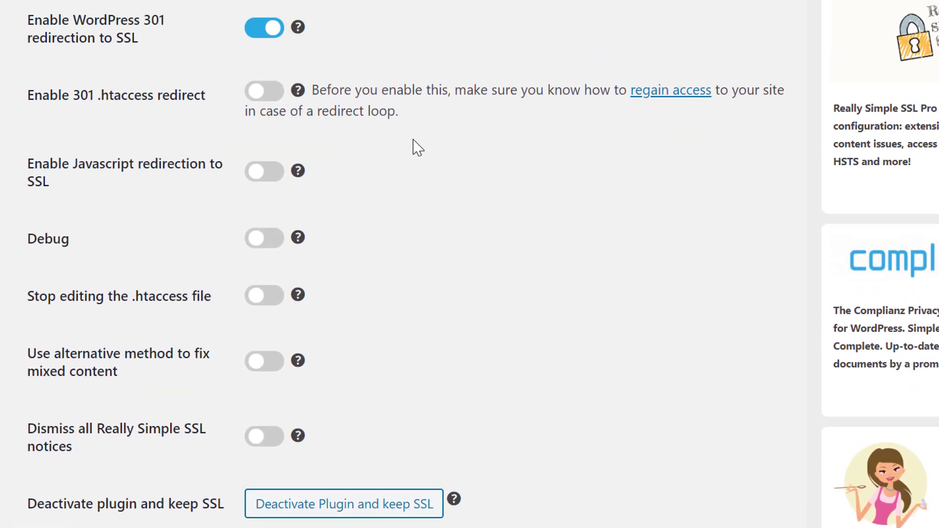
{"action": "left_click", "coordinate": [274, 103]}
{"action": "mouse_move", "coordinate": [298, 90]}
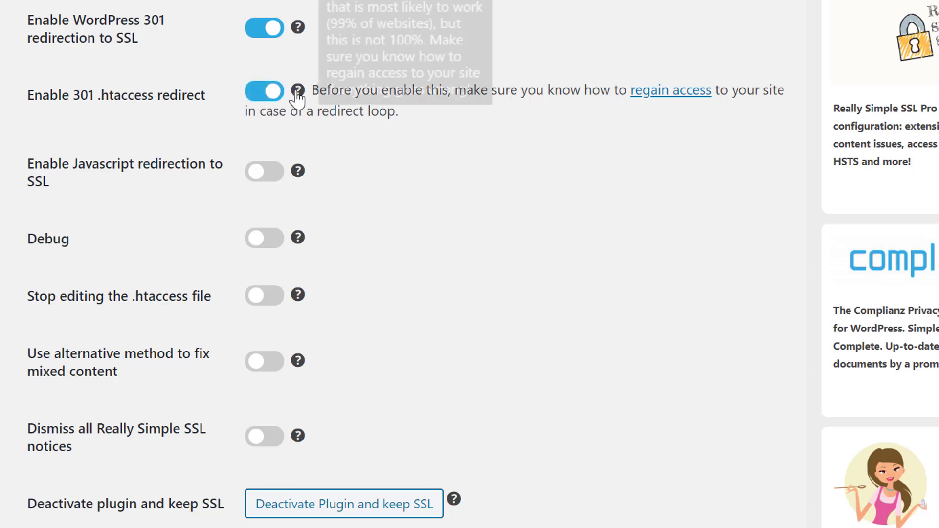
{"action": "scroll", "coordinate": [299, 97], "scroll_direction": "up", "scroll_amount": 1}
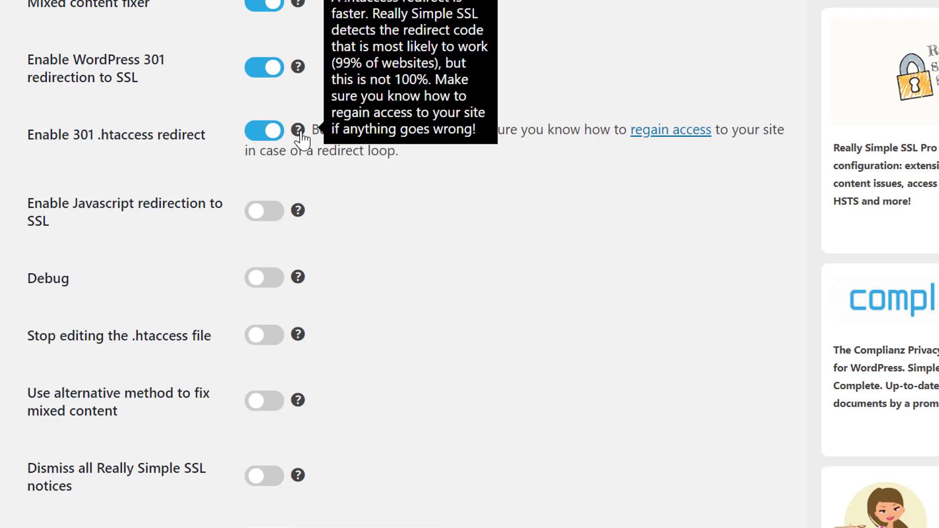
{"action": "scroll", "coordinate": [301, 140], "scroll_direction": "up", "scroll_amount": 1}
{"action": "scroll", "coordinate": [301, 140], "scroll_direction": "up", "scroll_amount": 1}
{"action": "scroll", "coordinate": [357, 140], "scroll_direction": "up", "scroll_amount": 2}
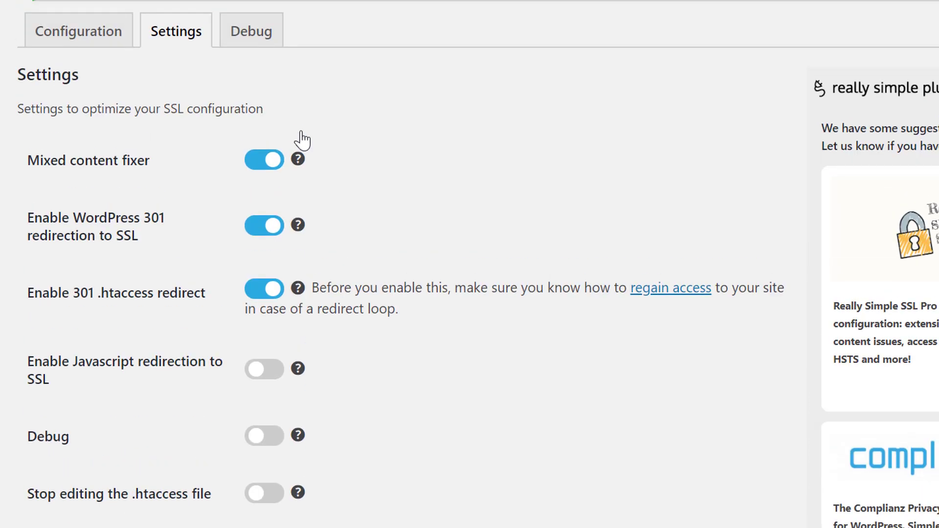
Enable JavaScript redirection, Debug and Dismiss all notices, keeping Stop editing .htaccess off, and save
{"action": "left_click", "coordinate": [264, 369]}
{"action": "scroll", "coordinate": [301, 164], "scroll_direction": "down", "scroll_amount": 3}
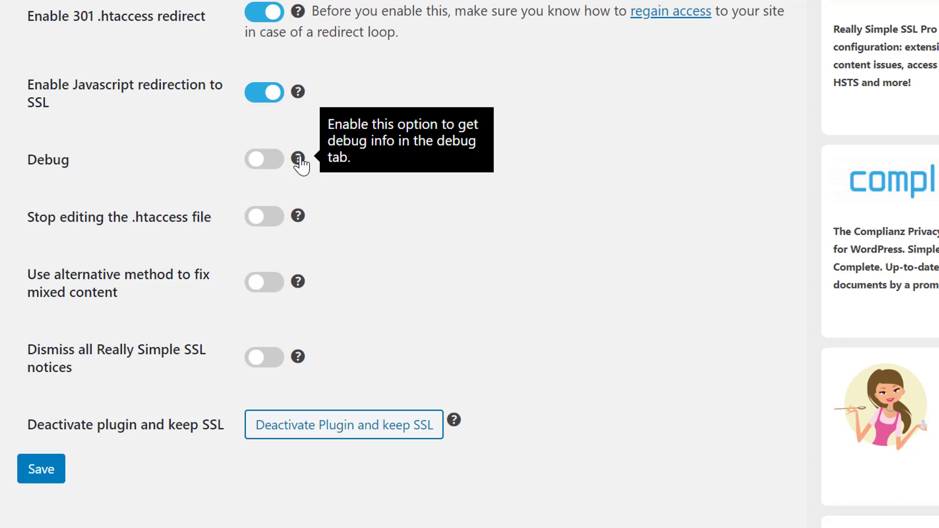
{"action": "left_click", "coordinate": [272, 167]}
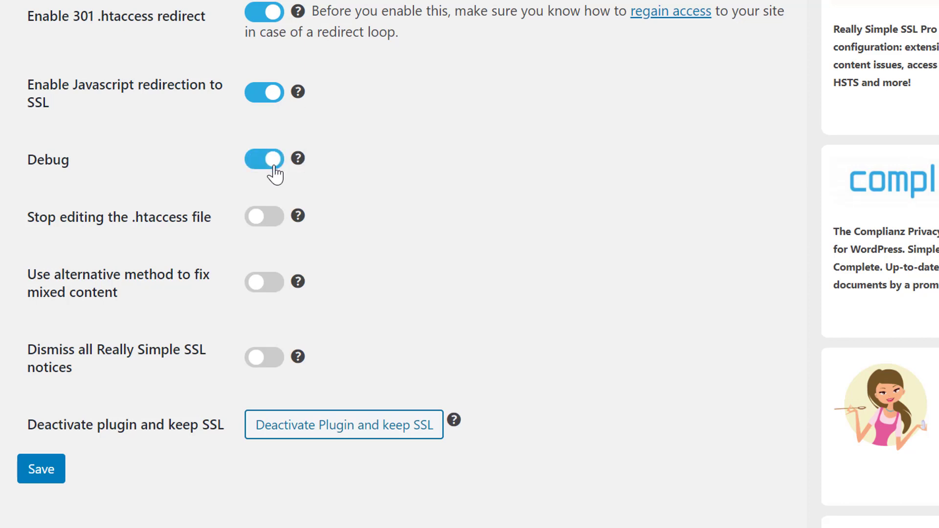
{"action": "left_click", "coordinate": [271, 229]}
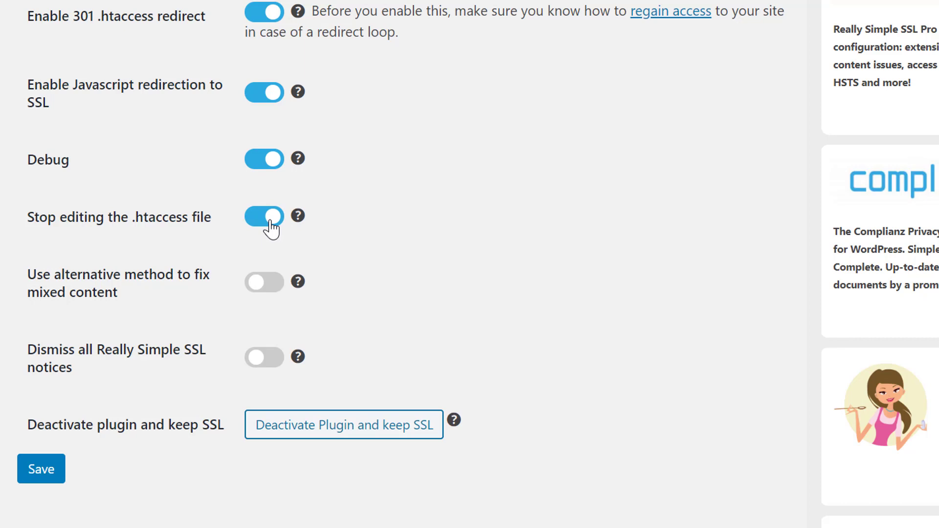
{"action": "left_click", "coordinate": [271, 228]}
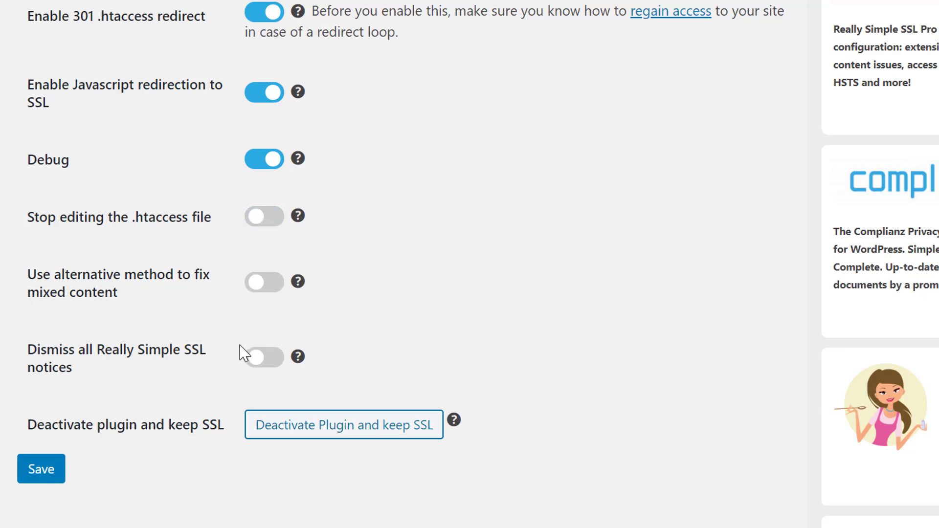
{"action": "left_click", "coordinate": [272, 363]}
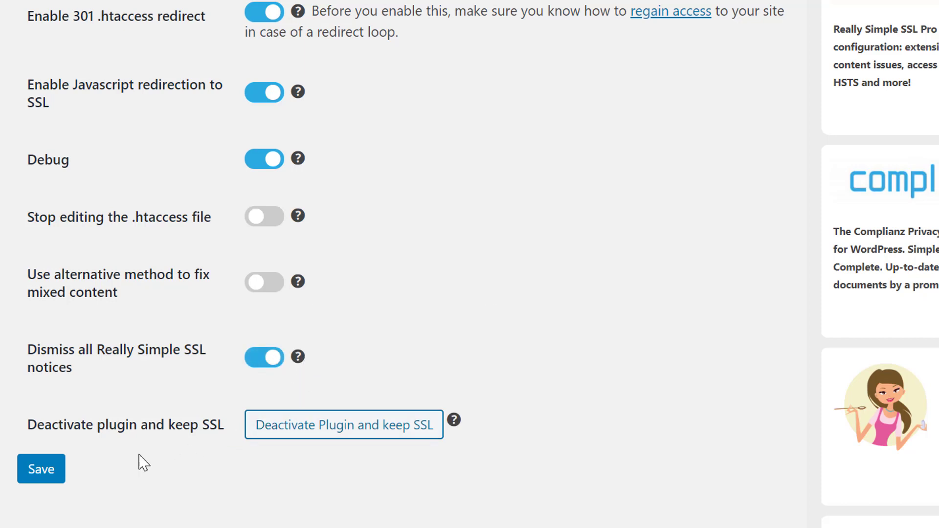
{"action": "left_click", "coordinate": [45, 474]}
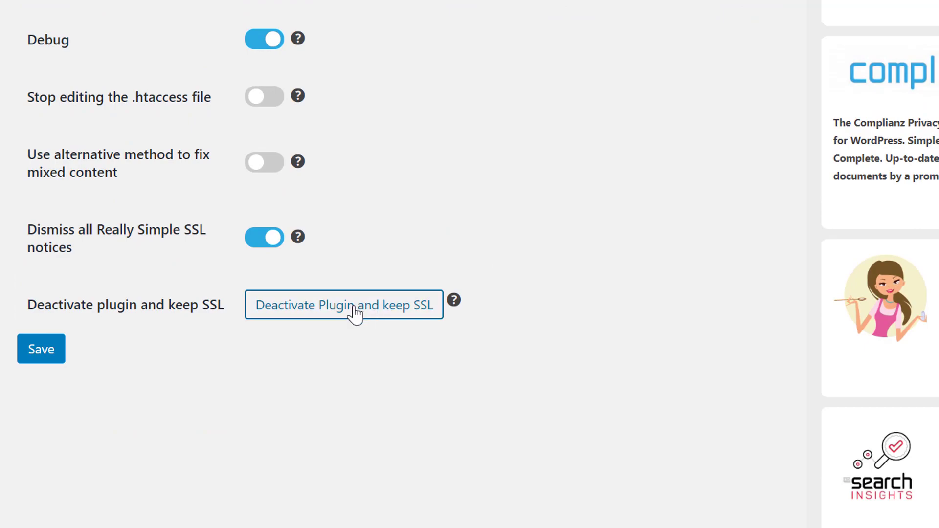
Deactivate Really Simple SSL while keeping SSL, confirming in the 'Are you sure?' dialog
{"action": "left_click", "coordinate": [355, 312]}
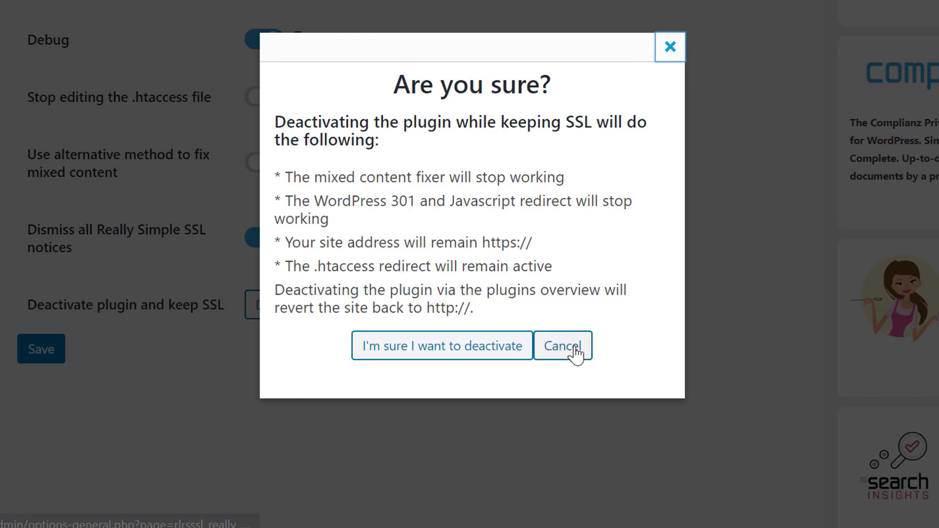
{"action": "left_click", "coordinate": [498, 353]}
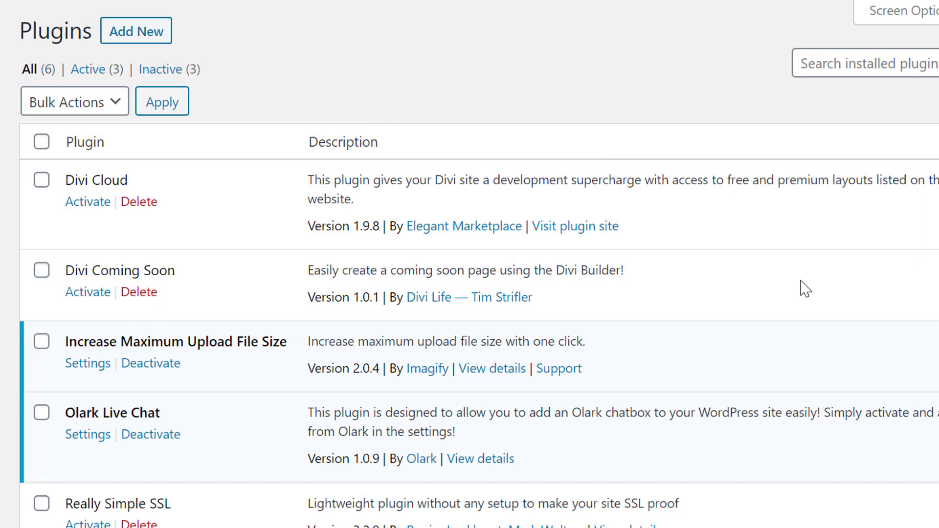
{"action": "scroll", "coordinate": [801, 283], "scroll_direction": "down", "scroll_amount": 4}
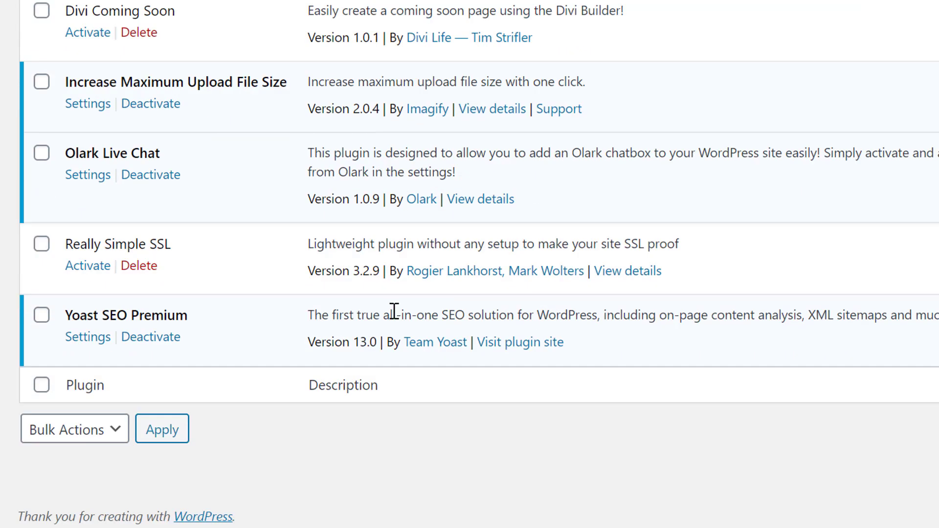